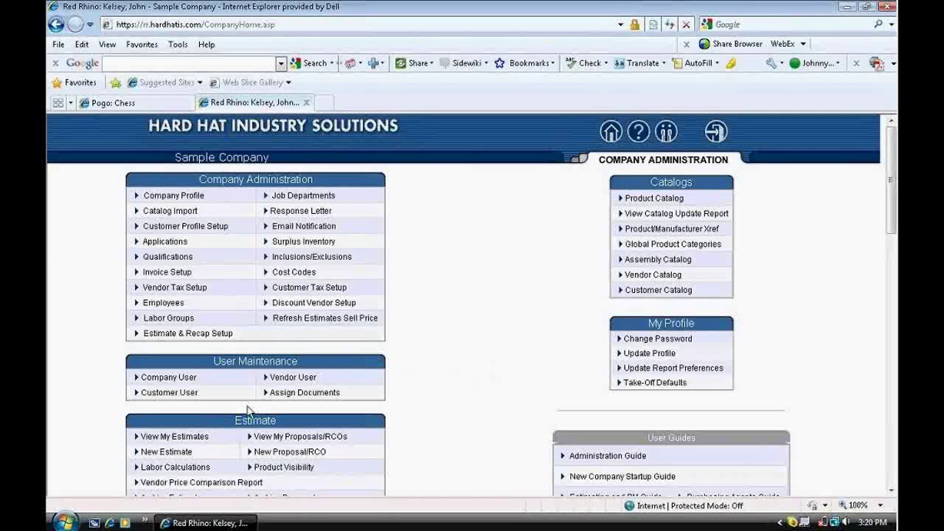
# - Open the Conduit Wizard Training estimate from My Estimates and edit its sample section's take-off
pyautogui.click(174, 435)
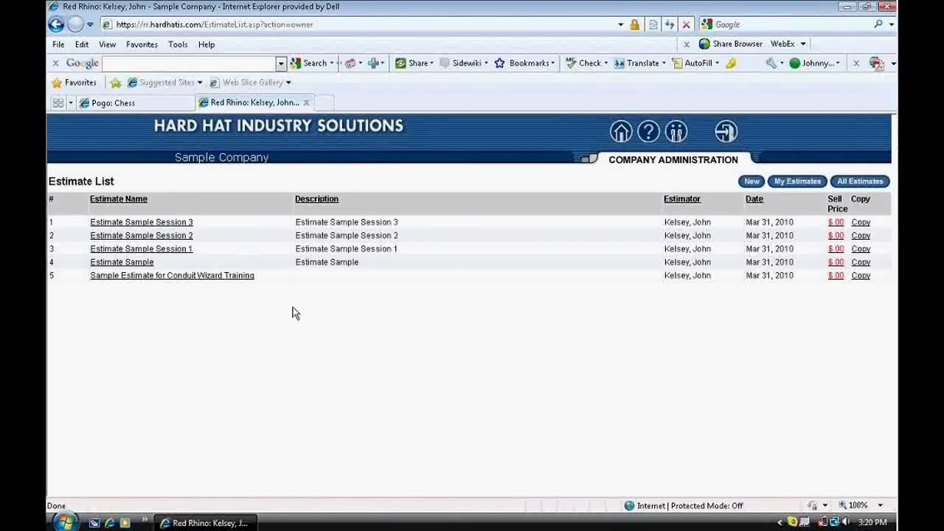
pyautogui.click(223, 276)
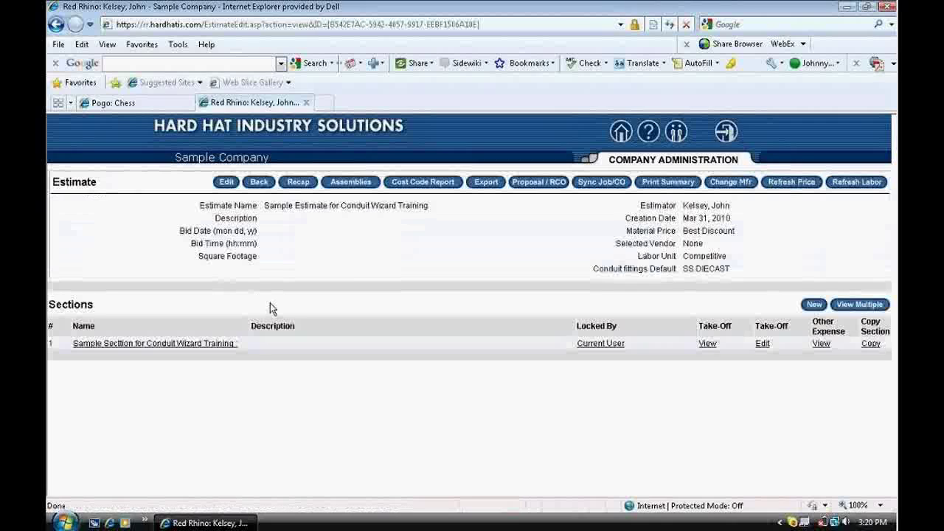
pyautogui.click(763, 343)
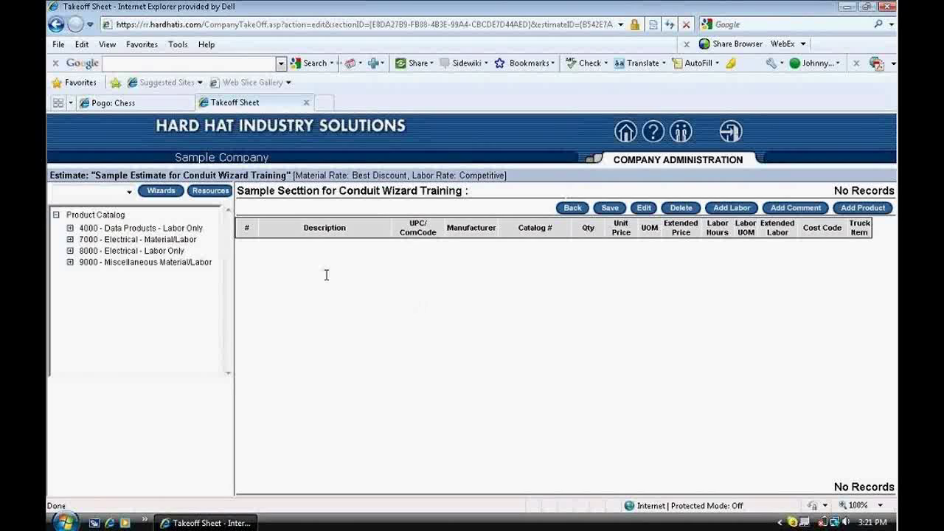
# - Launch the Conduit Wizard from the Wizards list
pyautogui.click(160, 191)
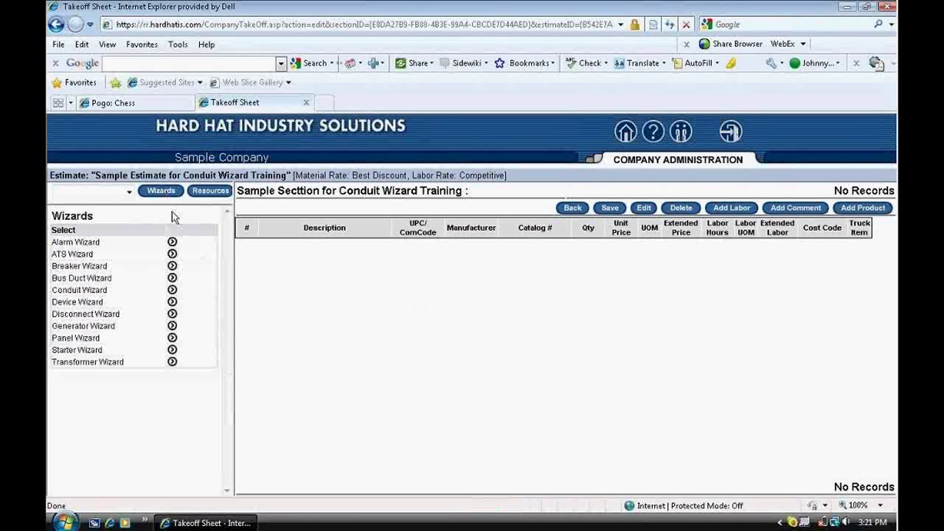
pyautogui.click(172, 292)
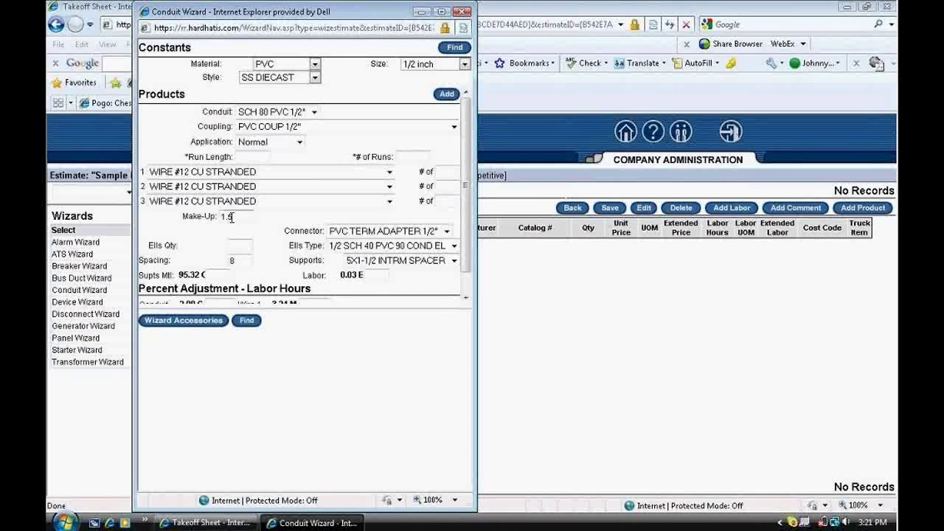
# - Choose 2-inch EMT with SS DIECAST fittings and look up the matching products
pyautogui.click(314, 65)
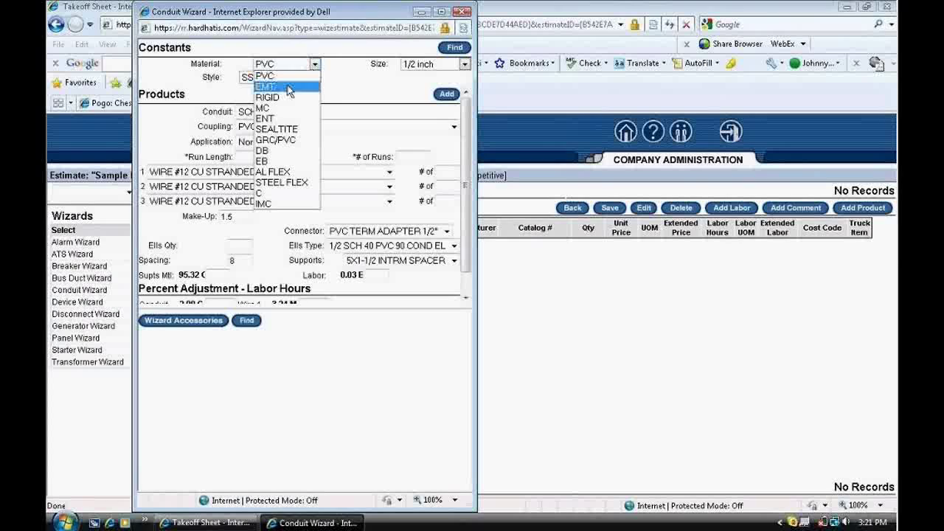
pyautogui.click(289, 87)
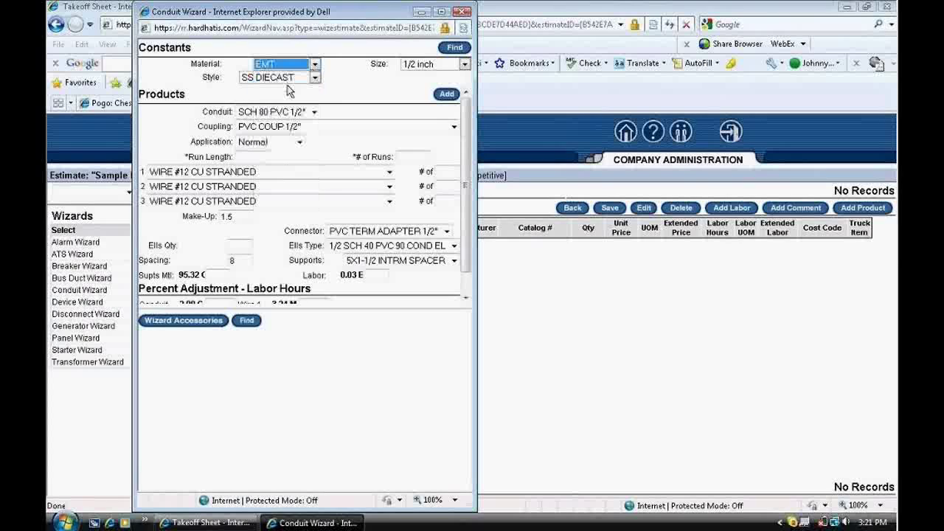
pyautogui.click(463, 65)
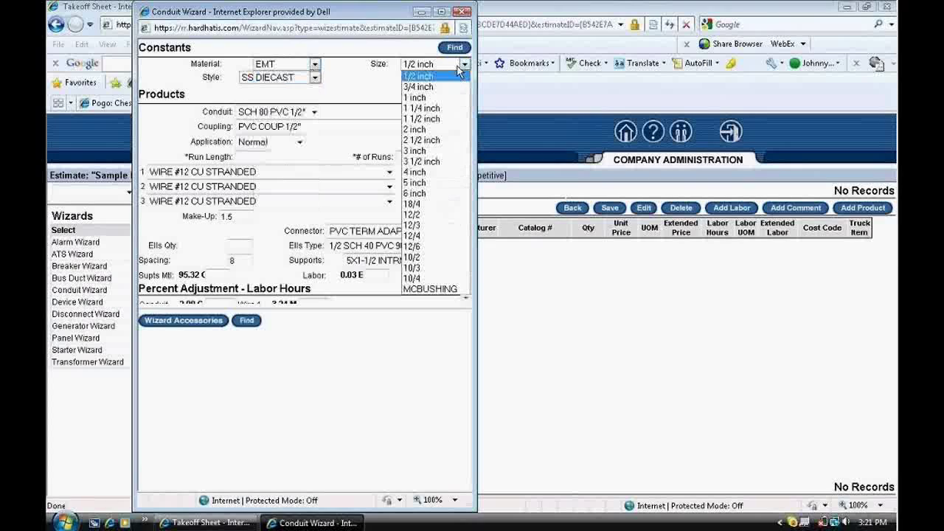
pyautogui.click(416, 129)
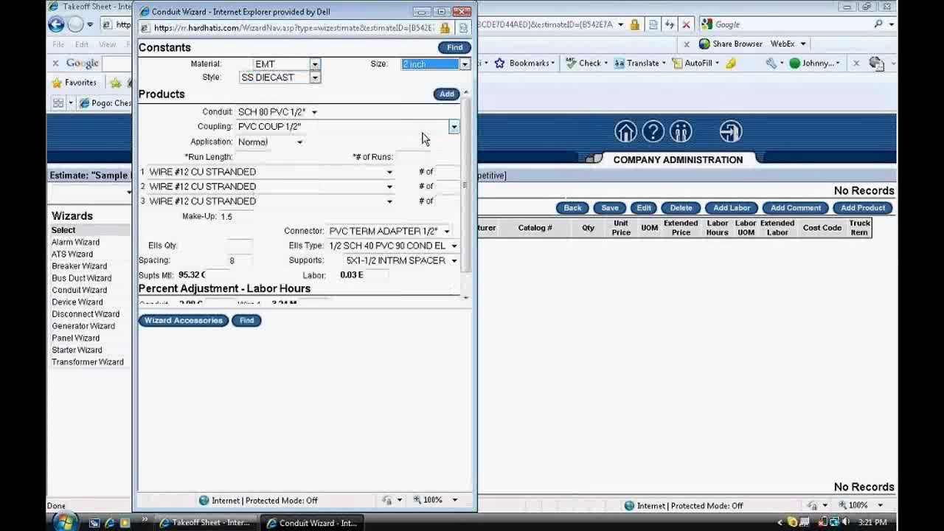
pyautogui.click(315, 78)
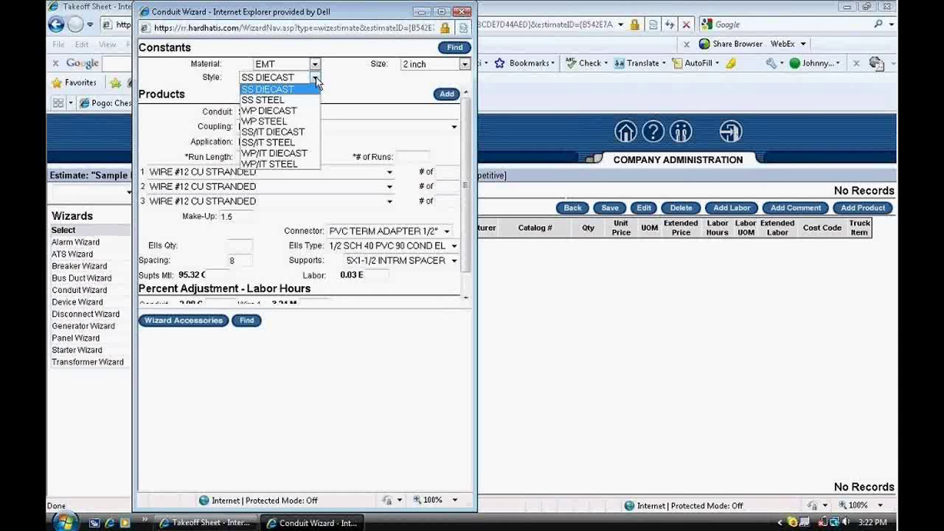
pyautogui.click(299, 85)
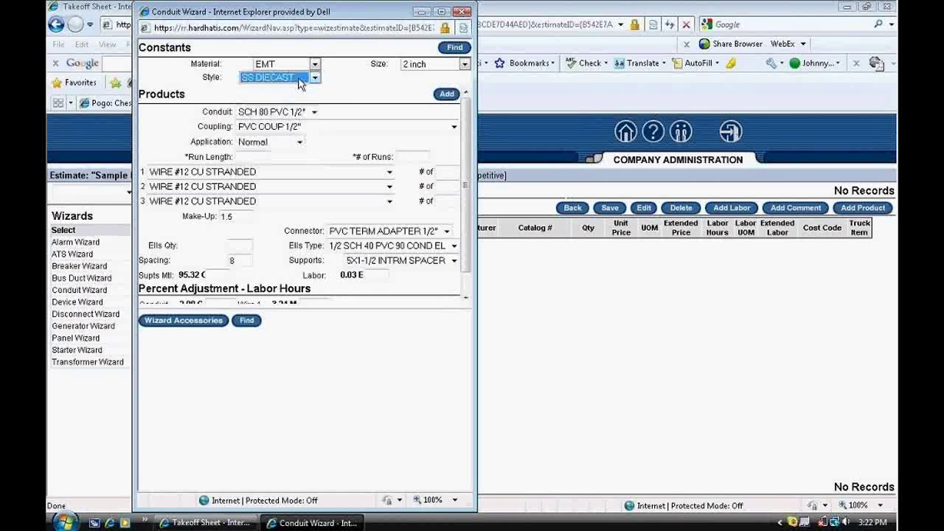
pyautogui.click(455, 49)
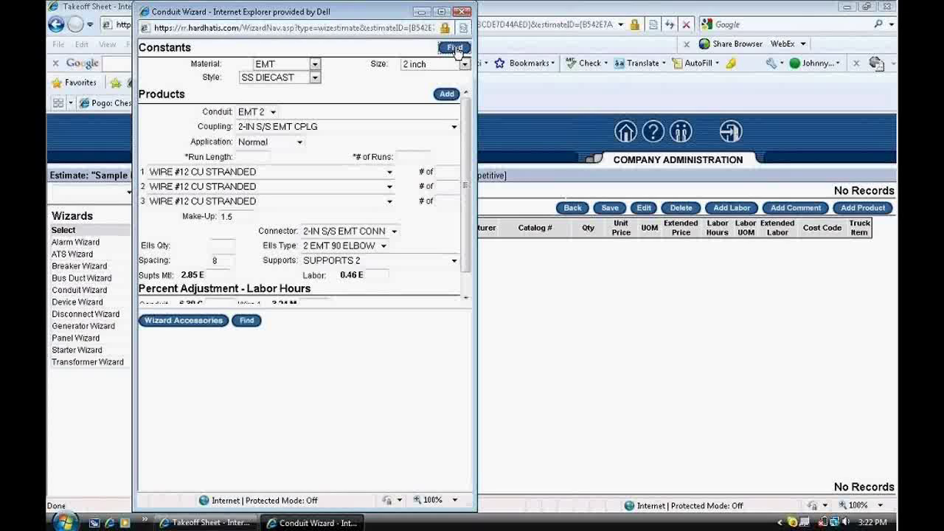
# - Set the application to Exposed +10, the run length to 130 and runs to 1
pyautogui.click(299, 144)
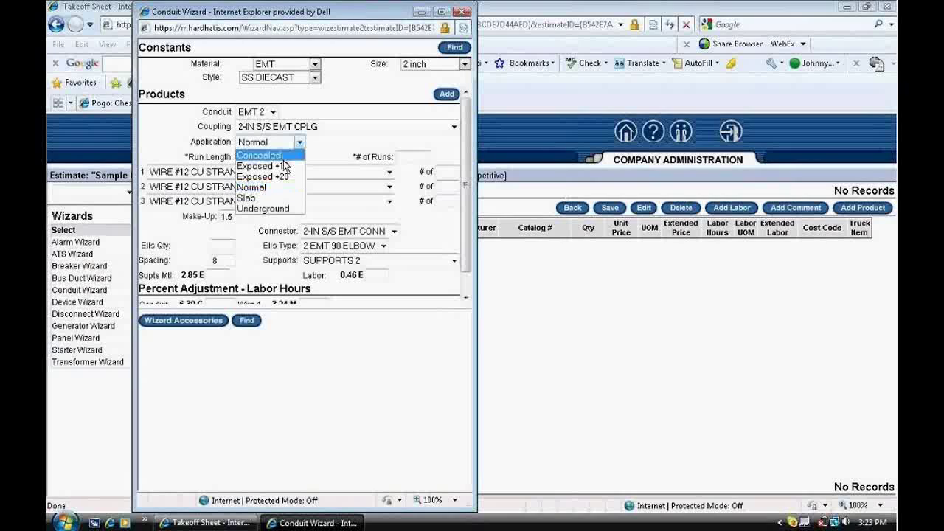
pyautogui.click(286, 168)
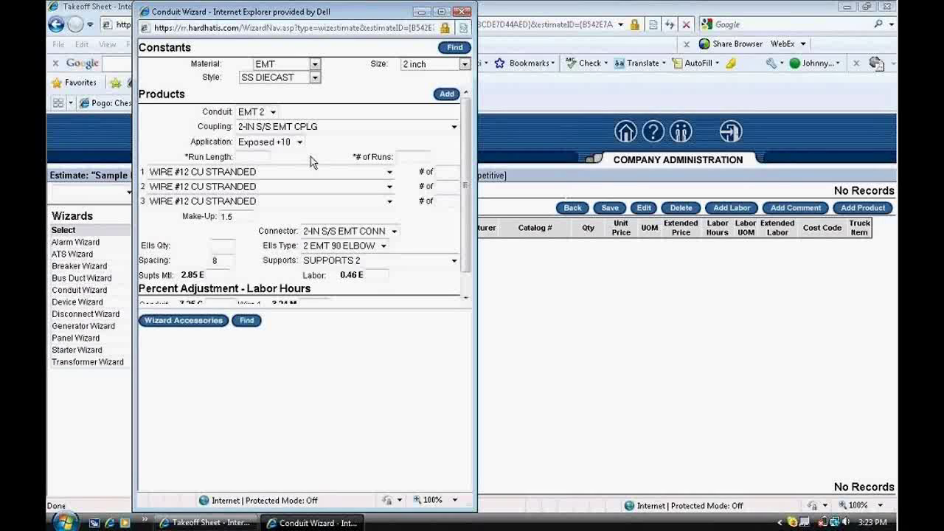
pyautogui.click(242, 156)
pyautogui.write('130')
pyautogui.click(405, 156)
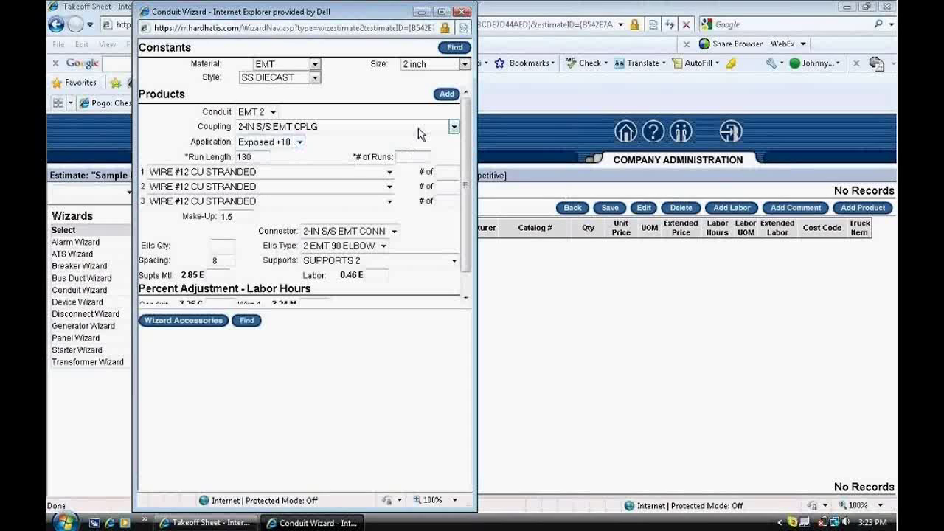
pyautogui.write('1')
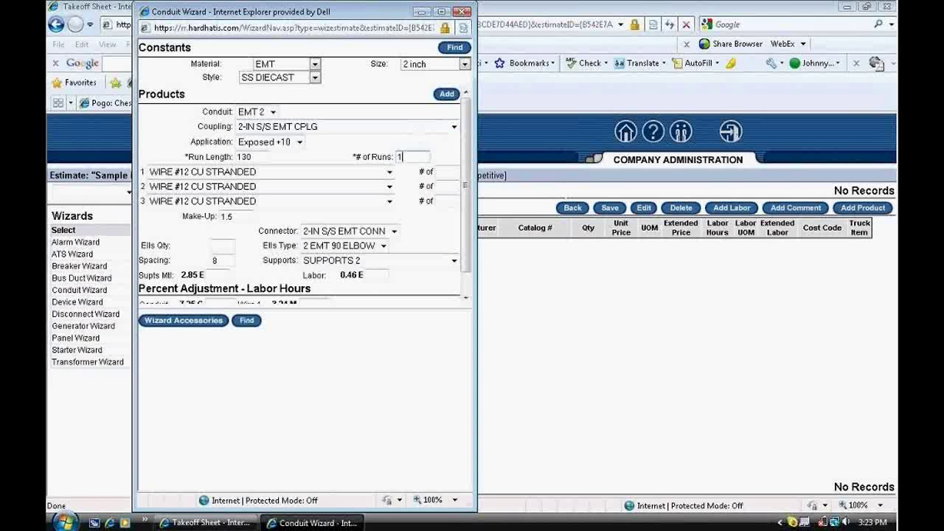
# - Enter 4 of WIRE #3/0 CU and 1 of WIRE #6 CU, then select the make-up value
pyautogui.click(388, 173)
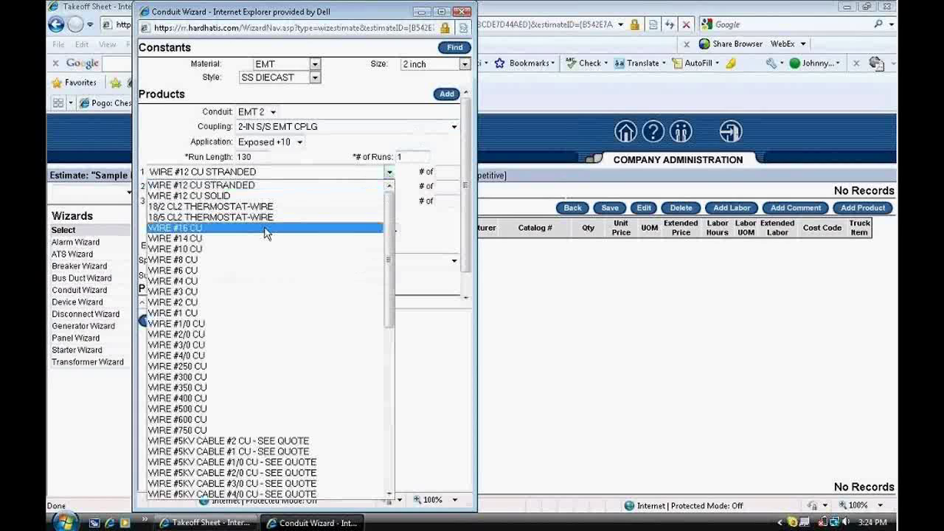
pyautogui.click(200, 345)
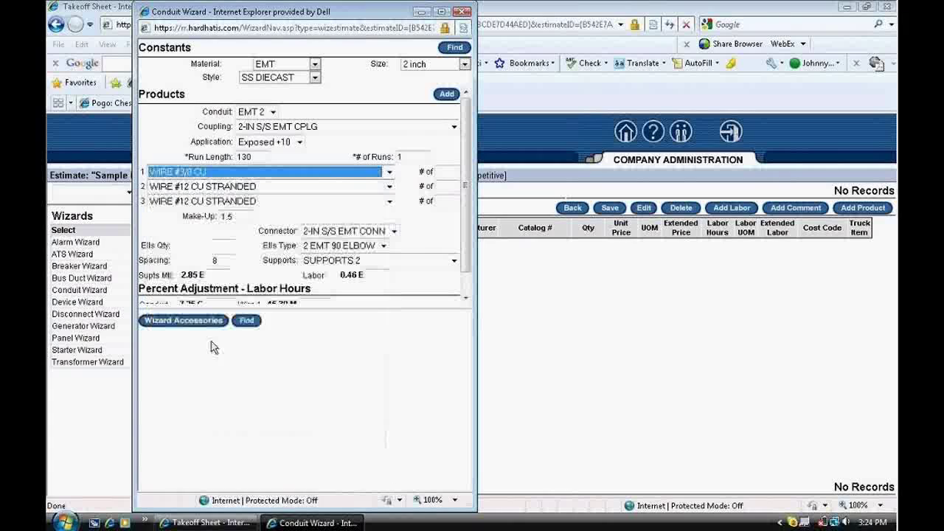
pyautogui.click(438, 170)
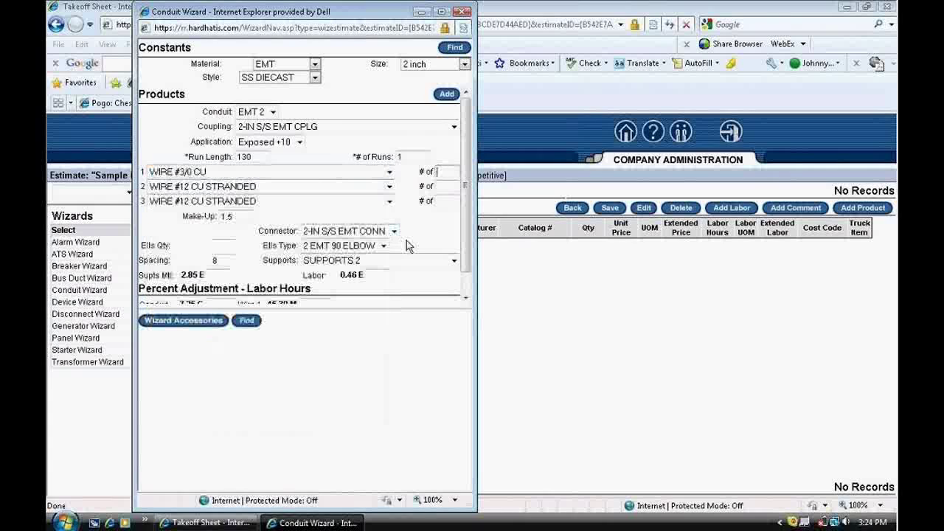
pyautogui.write('4')
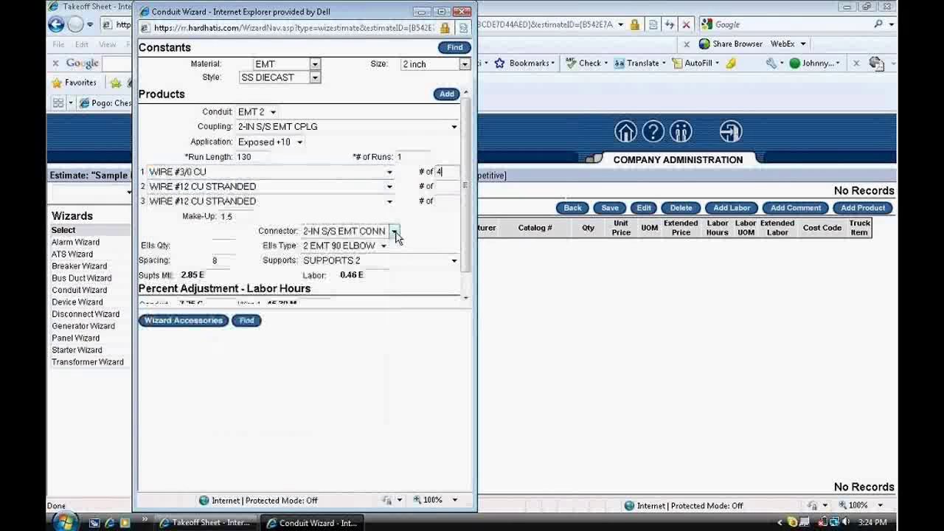
pyautogui.click(389, 190)
pyautogui.click(205, 288)
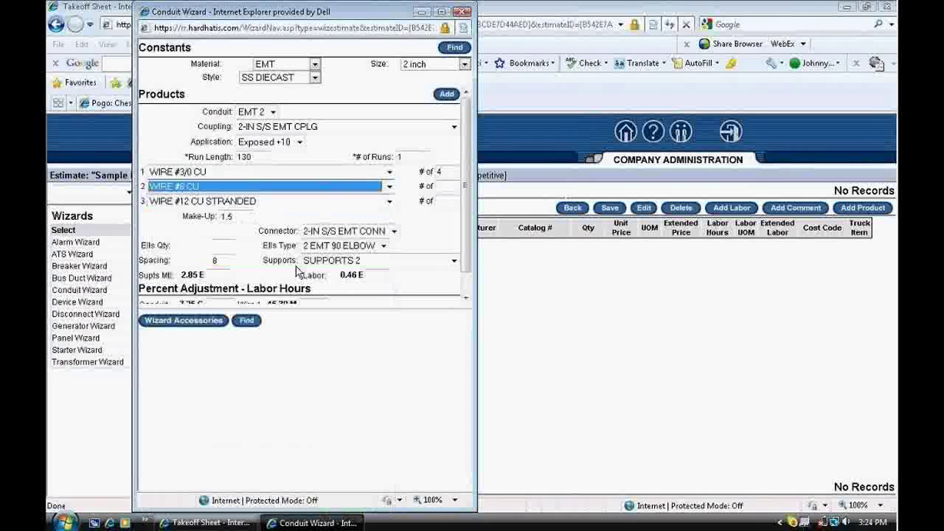
pyautogui.click(436, 189)
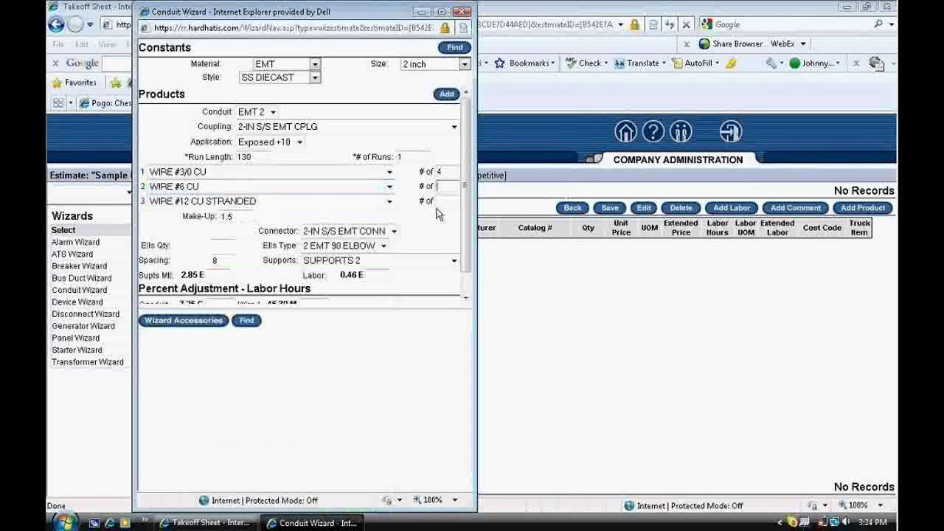
pyautogui.write('1')
pyautogui.doubleClick(236, 216)
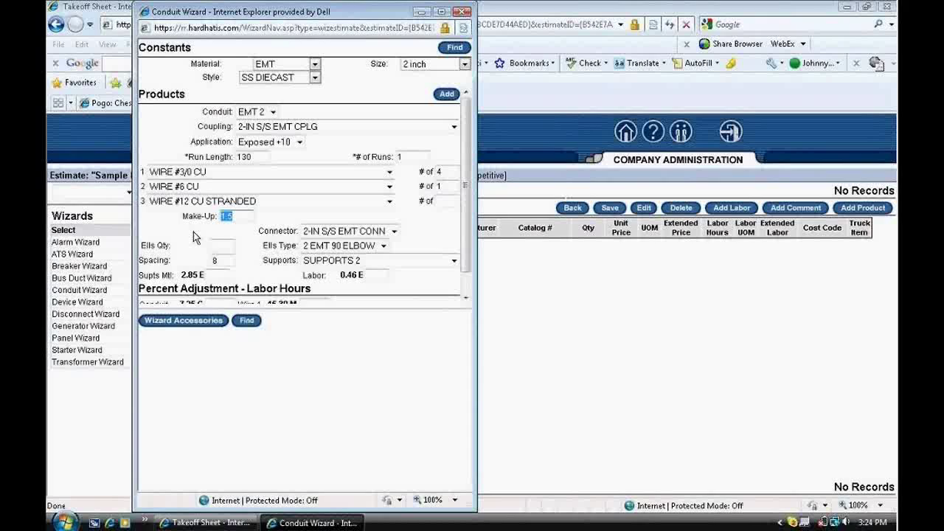
# - Enter make-up 5 and elbow quantity 3, then add the items to the takeoff sheet
pyautogui.write('5')
pyautogui.write('8')
pyautogui.press('BackSpace')
pyautogui.write('3')
pyautogui.click(445, 95)
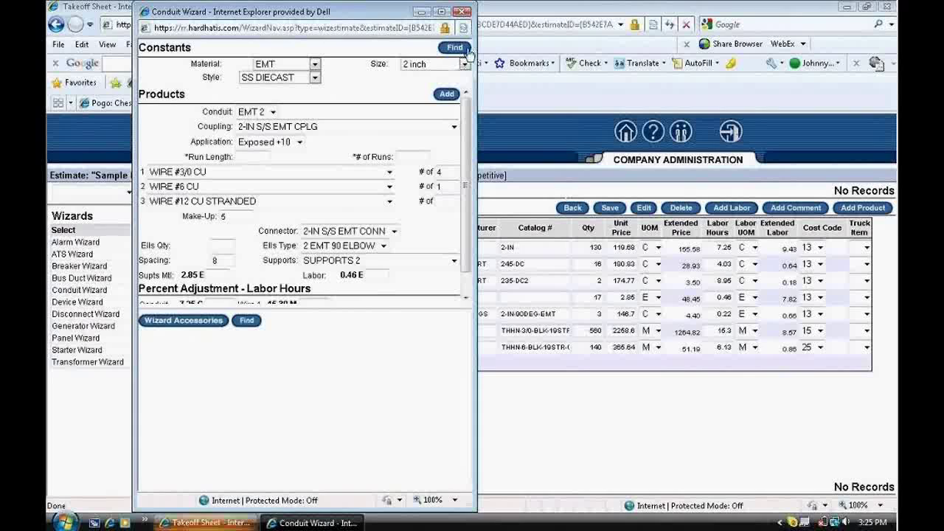
# - Close the Conduit Wizard and save the takeoff sheet
pyautogui.click(463, 12)
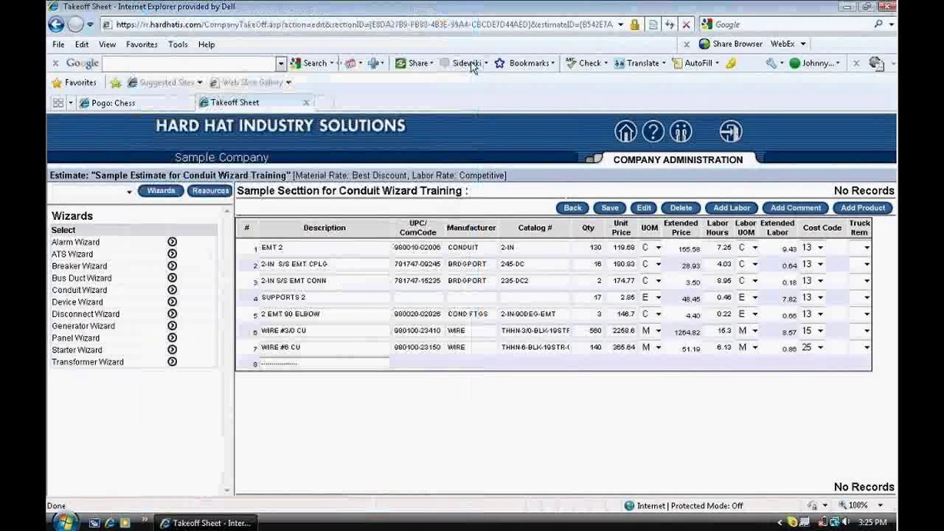
pyautogui.click(610, 209)
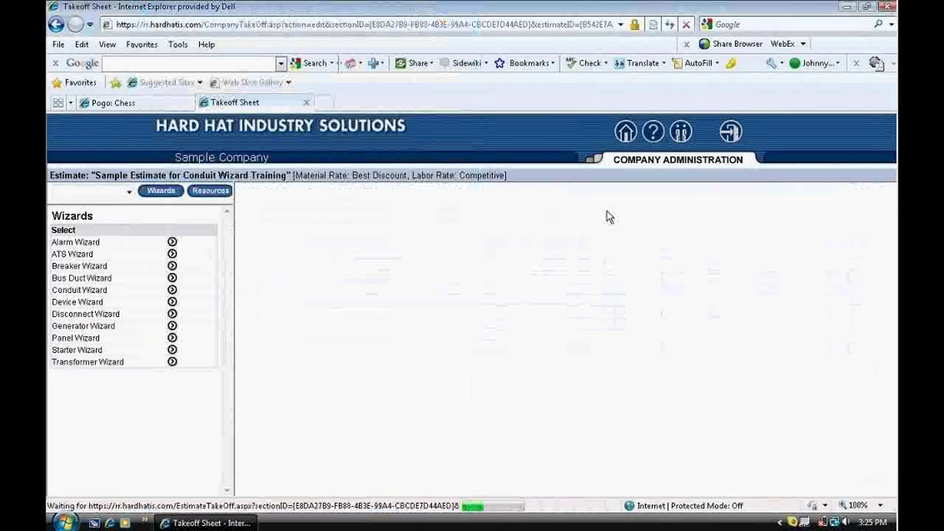